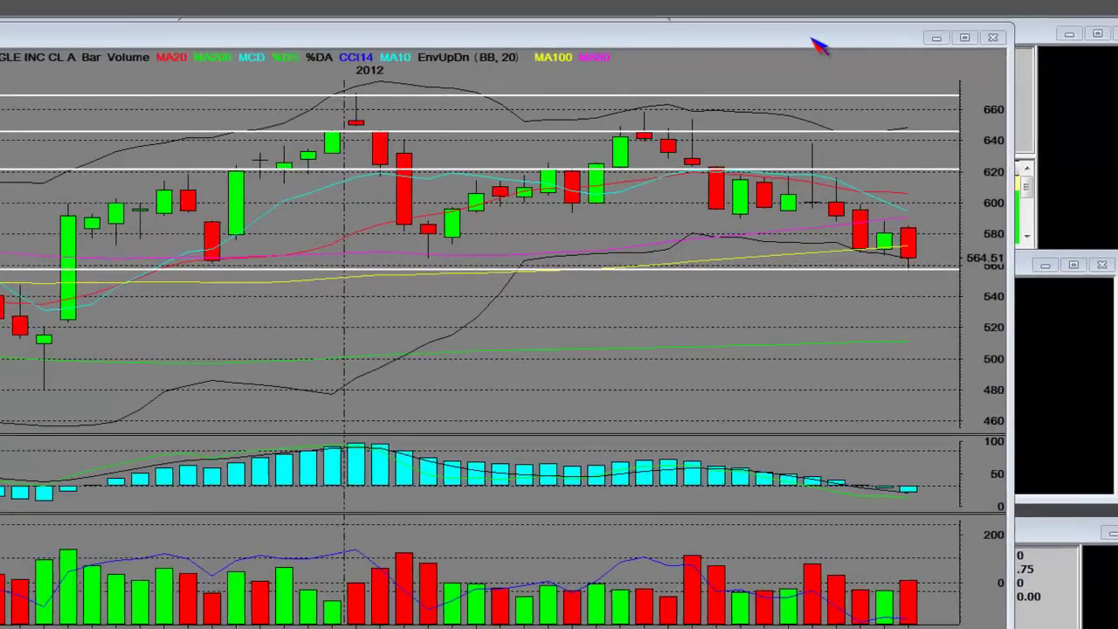
Move the weekly GOOG chart window down to check the quotes behind it, and return it to full view.
{"action": "left_click_drag", "start_coordinate": [883, 31], "coordinate": [866, 185]}
{"action": "left_click_drag", "start_coordinate": [791, 235], "coordinate": [812, 180]}
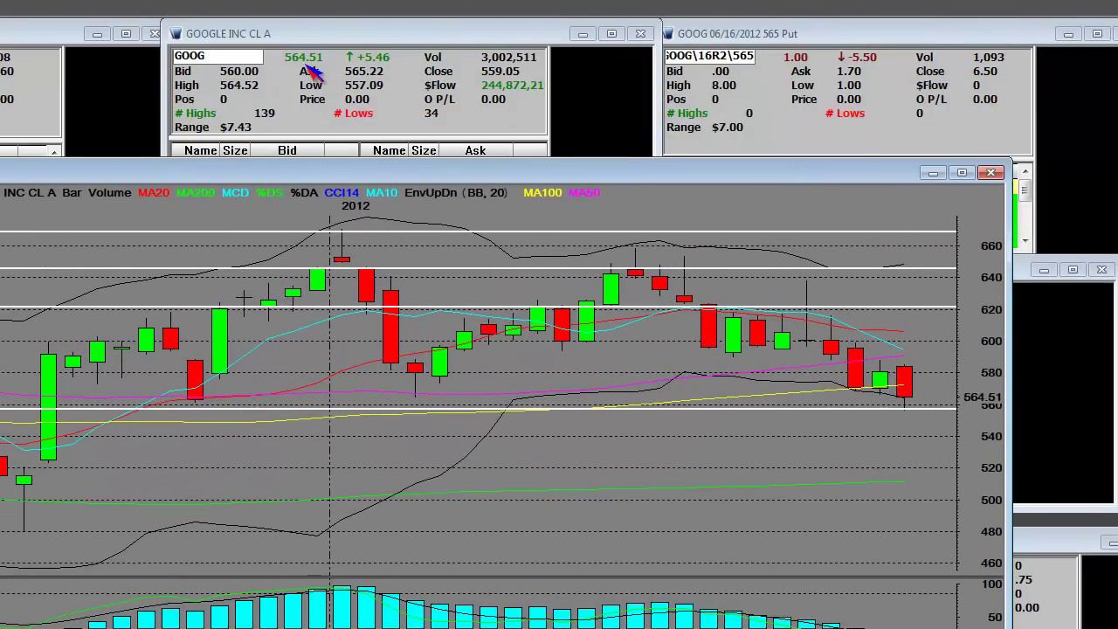
{"action": "left_click_drag", "start_coordinate": [533, 176], "coordinate": [541, 51]}
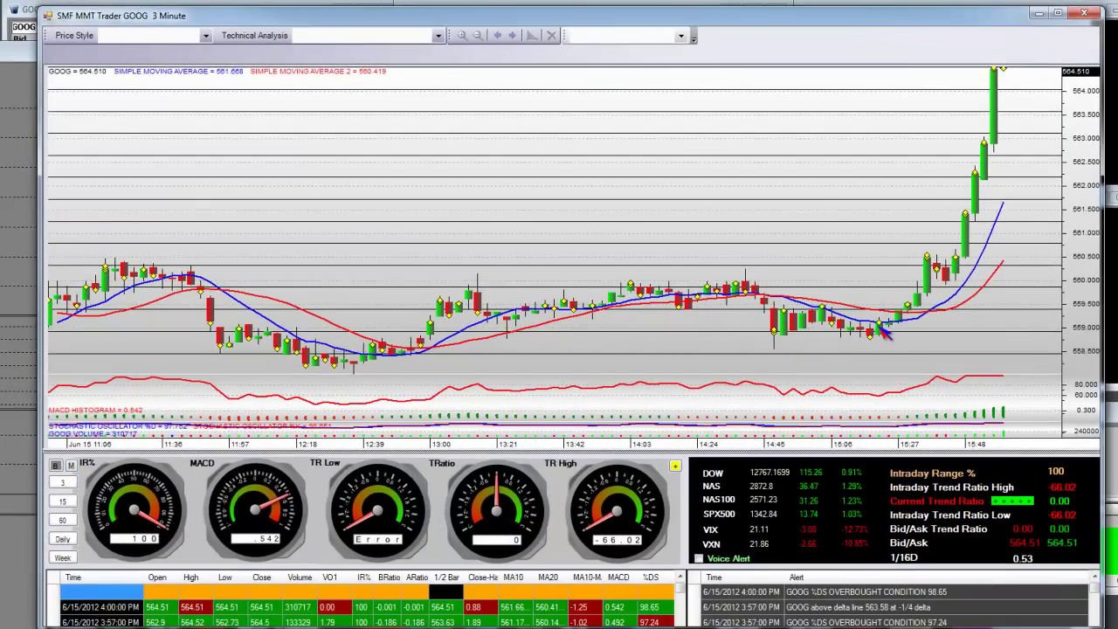
Show the data for the 3:21 PM bar on the 3-minute GOOG chart and compare the chart with the weekly one behind it.
{"action": "left_click", "coordinate": [883, 331]}
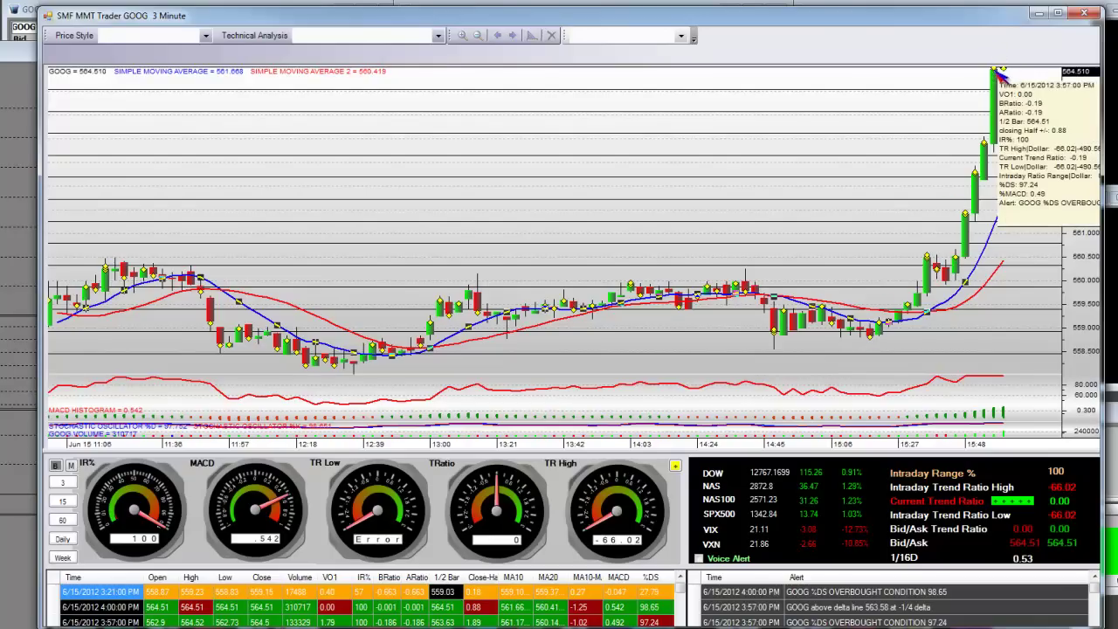
{"action": "mouse_move", "coordinate": [944, 19]}
{"action": "left_mouse_down"}
{"action": "mouse_move", "coordinate": [905, 187]}
{"action": "mouse_move", "coordinate": [927, 22]}
{"action": "left_mouse_up"}
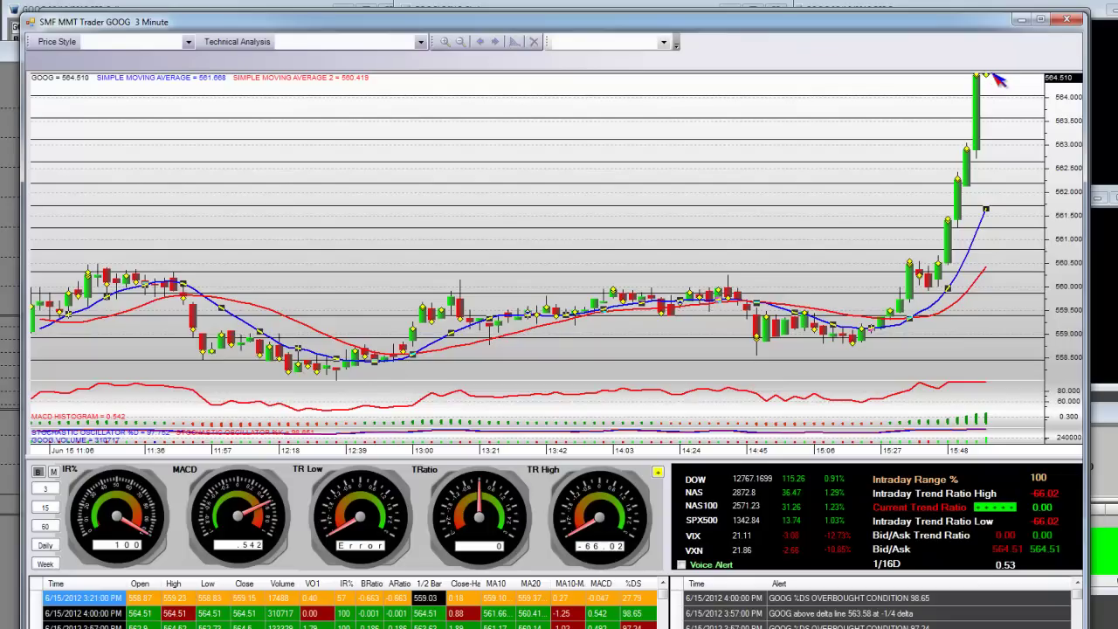
{"action": "left_click_drag", "start_coordinate": [803, 30], "coordinate": [768, 256]}
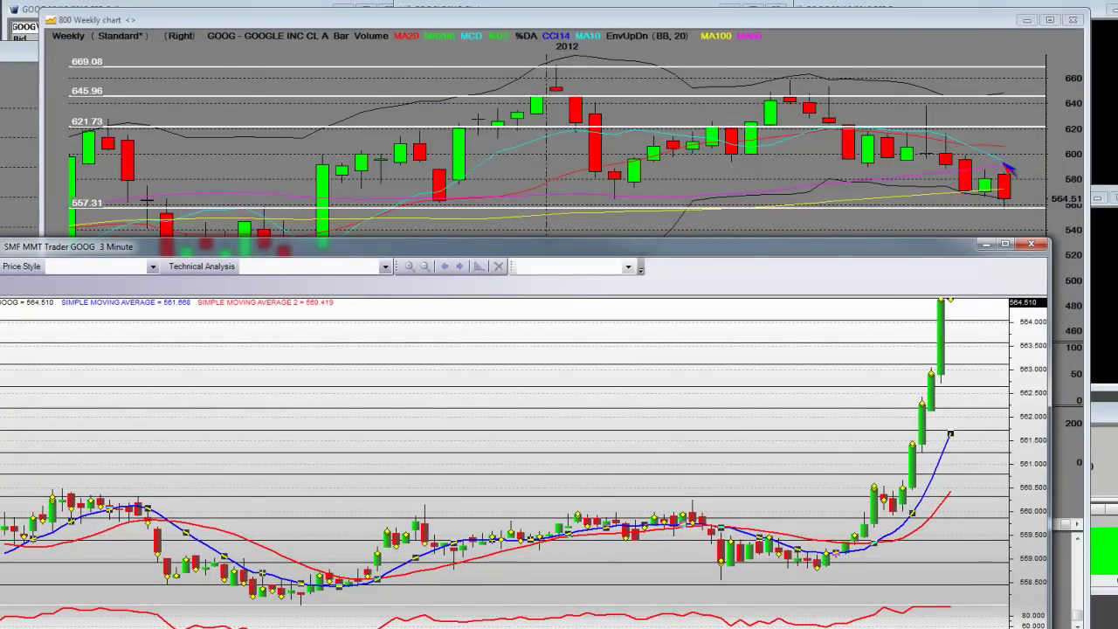
{"action": "left_click_drag", "start_coordinate": [926, 250], "coordinate": [1005, 6]}
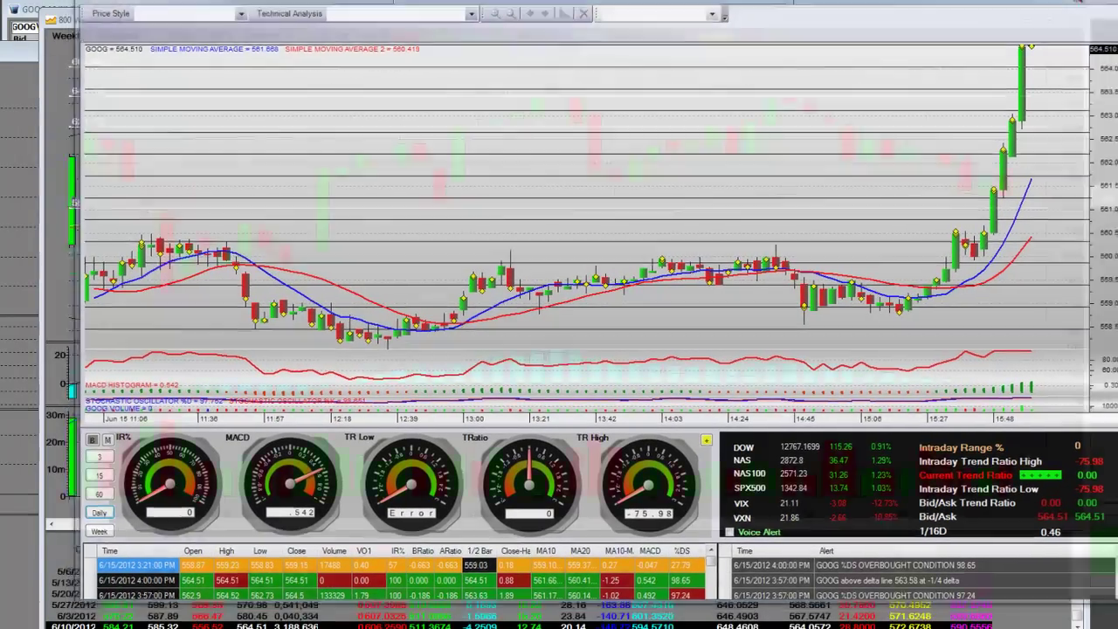
Close the 3-minute chart and apply the 30 setting to the delta price targets of the daily GOOG chart.
{"action": "left_click", "coordinate": [1081, 3]}
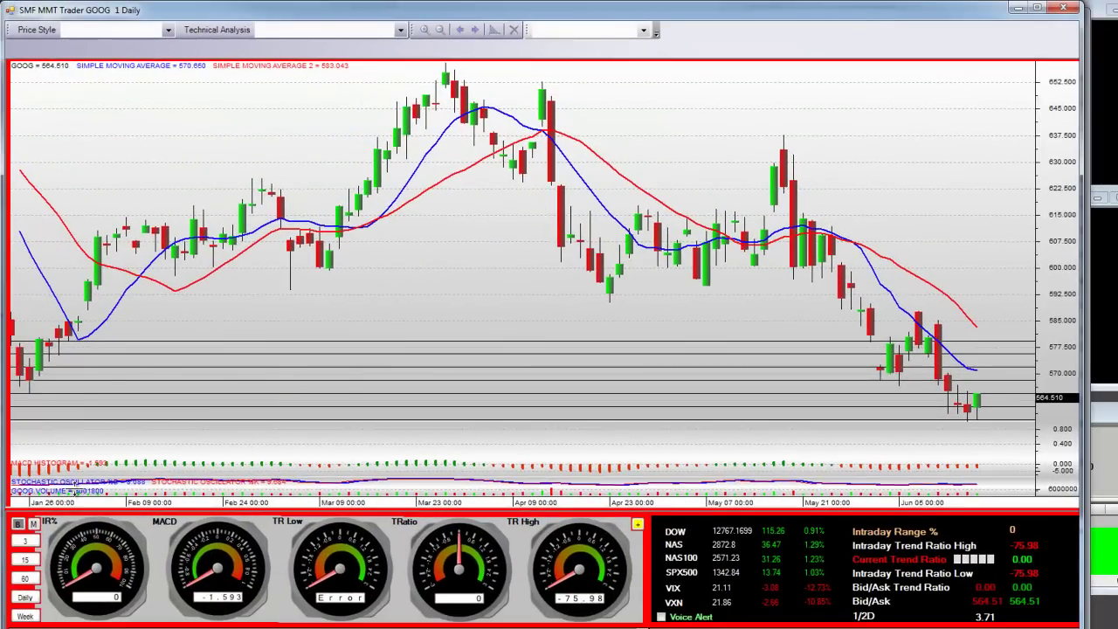
{"action": "left_click", "coordinate": [18, 524]}
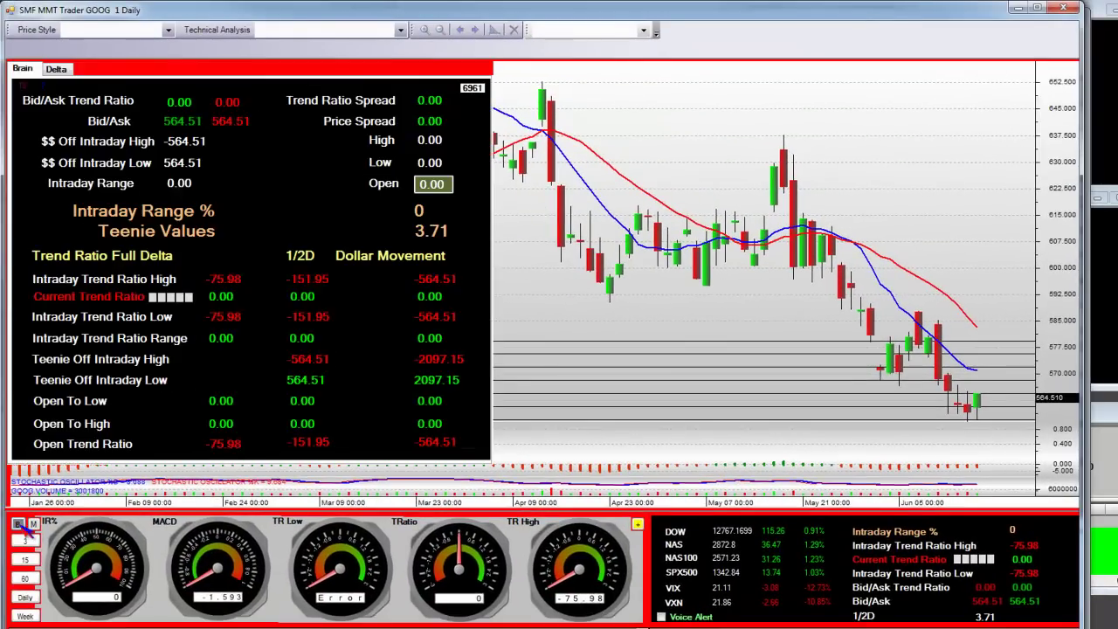
{"action": "left_click", "coordinate": [57, 69]}
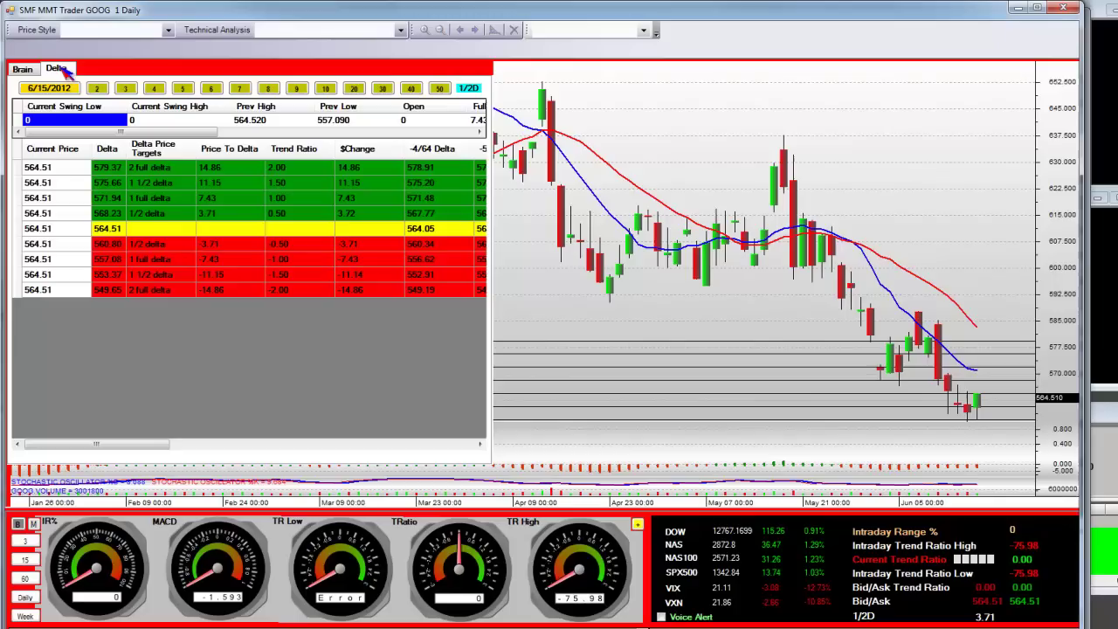
{"action": "left_click", "coordinate": [382, 91]}
{"action": "left_click", "coordinate": [24, 71]}
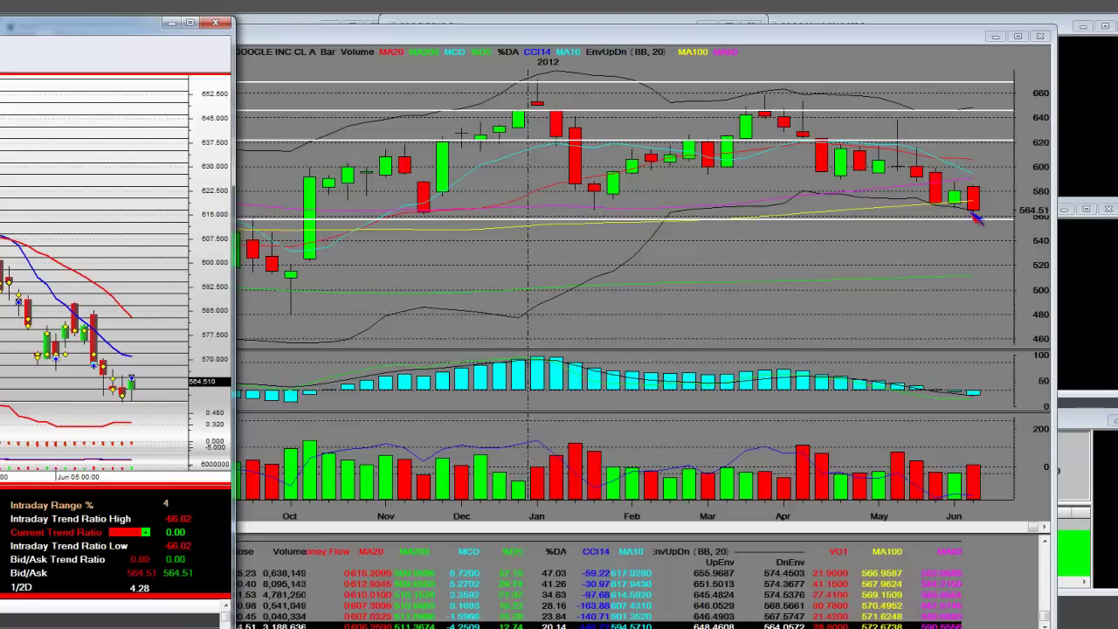
Examine the latest candle and indicator values on the weekly GOOG chart beside the daily chart window.
{"action": "left_click", "coordinate": [976, 199]}
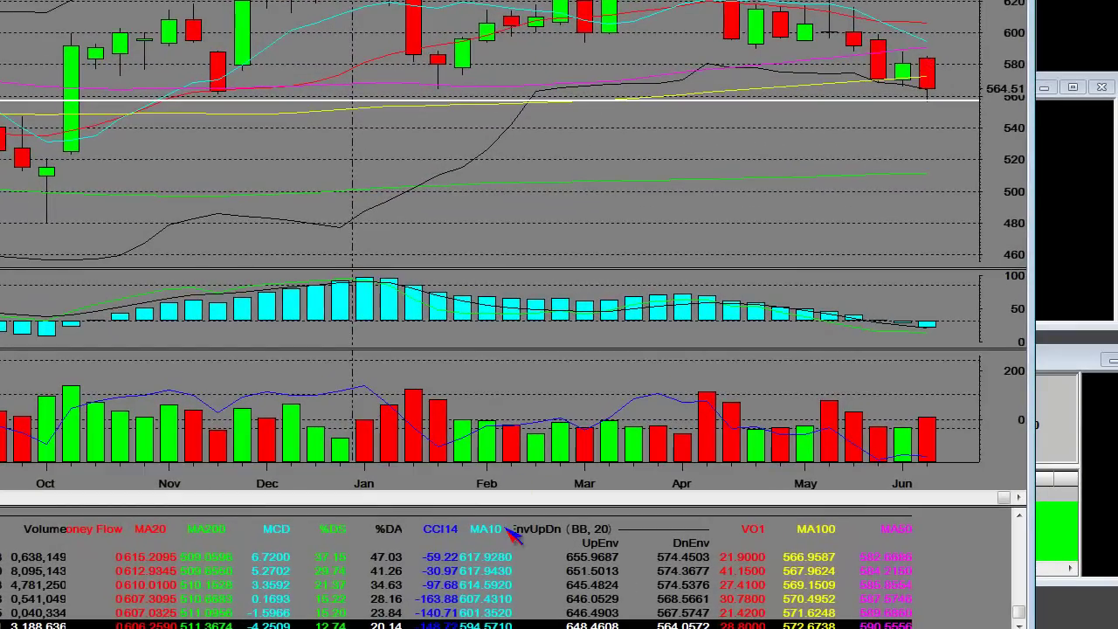
{"action": "left_click_drag", "start_coordinate": [516, 518], "coordinate": [522, 517]}
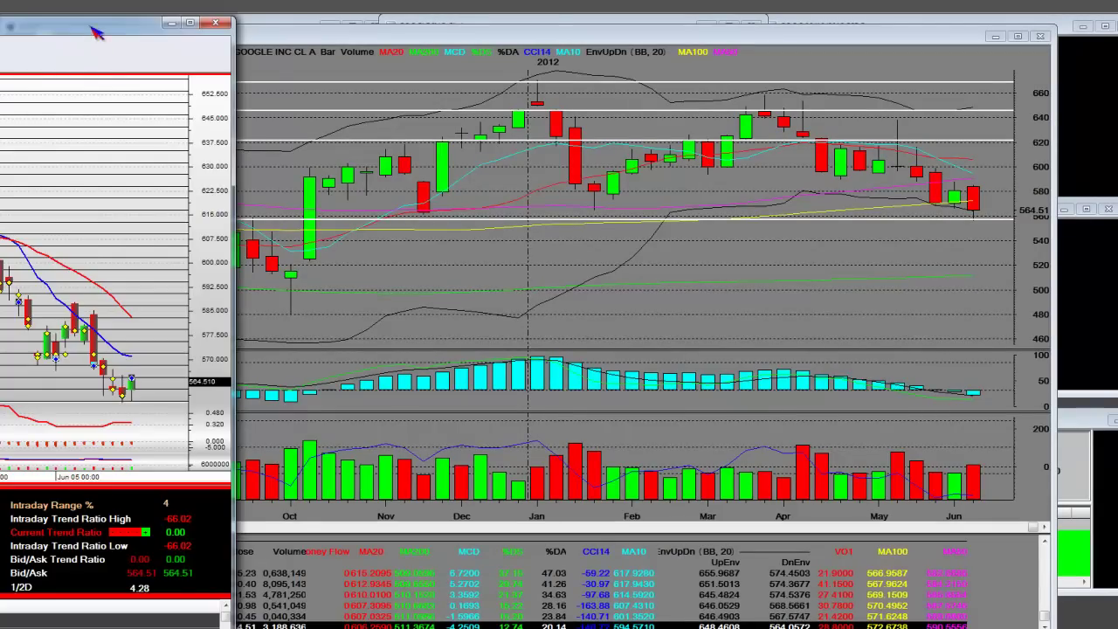
{"action": "left_click_drag", "start_coordinate": [91, 26], "coordinate": [124, 36]}
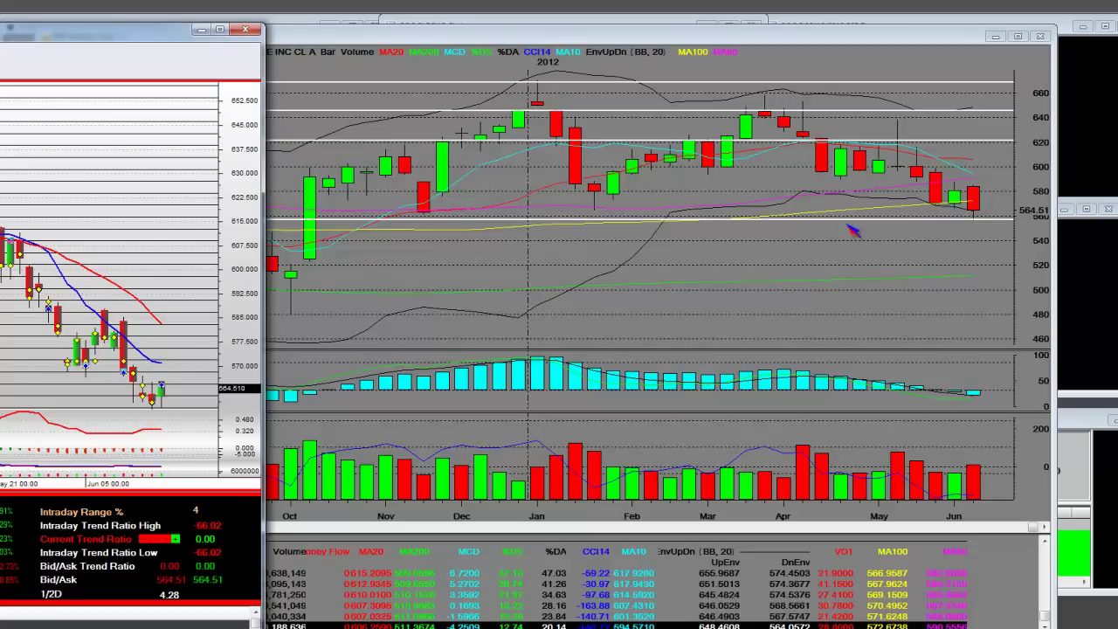
Zoom the daily GOOG chart to the candles from about May 21 to June 15 and bring its window fully into view.
{"action": "left_click_drag", "start_coordinate": [143, 44], "coordinate": [273, 46]}
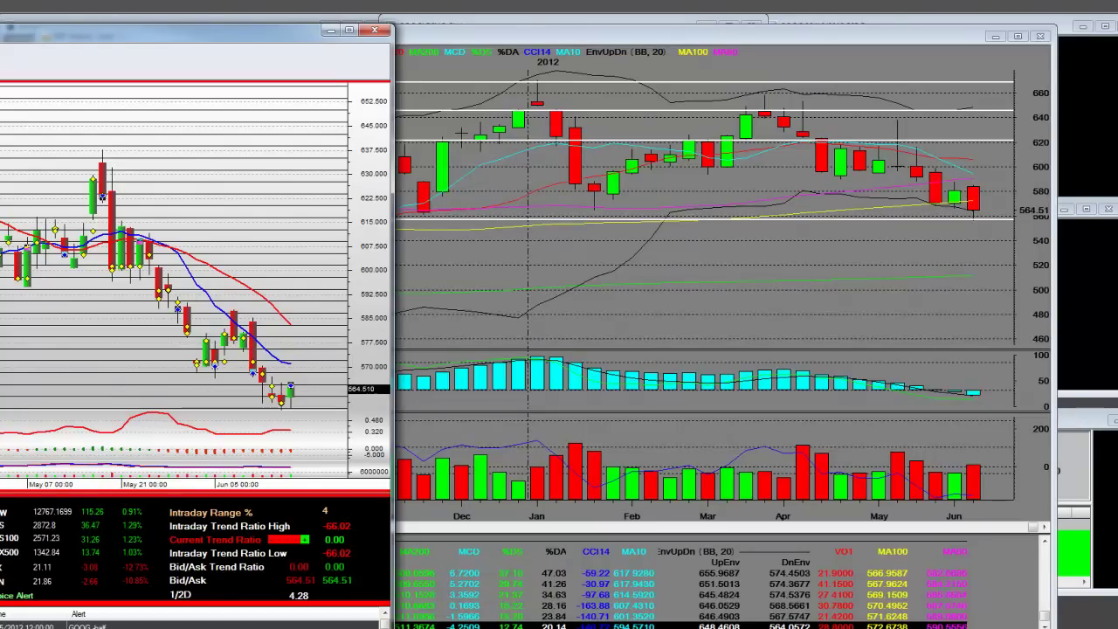
{"action": "left_click_drag", "start_coordinate": [229, 37], "coordinate": [287, 37]}
{"action": "left_click_drag", "start_coordinate": [385, 396], "coordinate": [159, 393]}
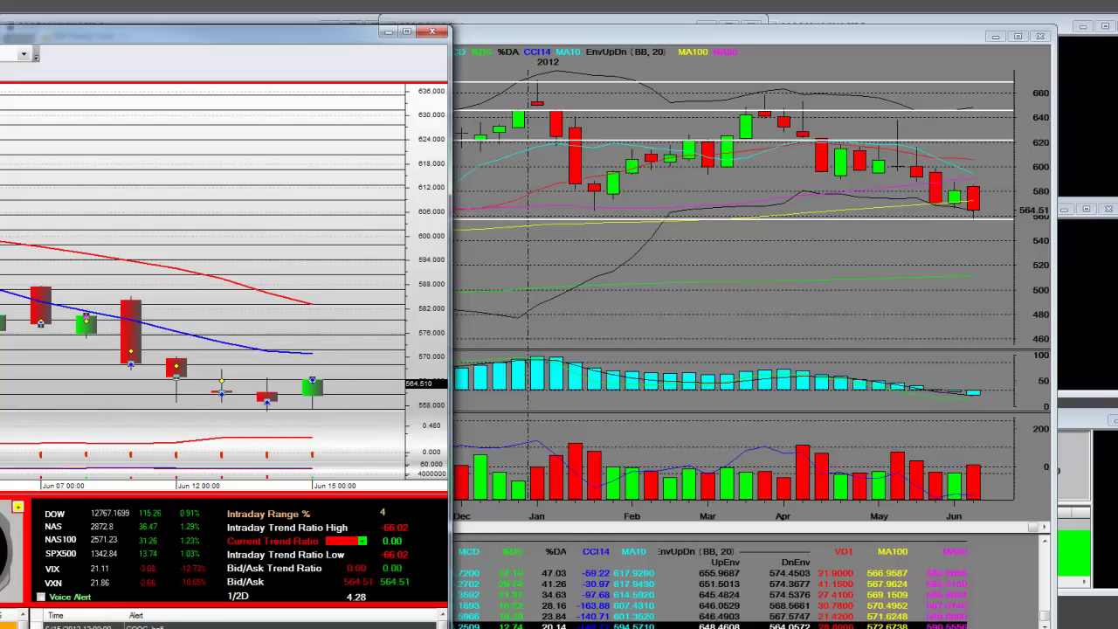
{"action": "left_click_drag", "start_coordinate": [259, 46], "coordinate": [654, 33]}
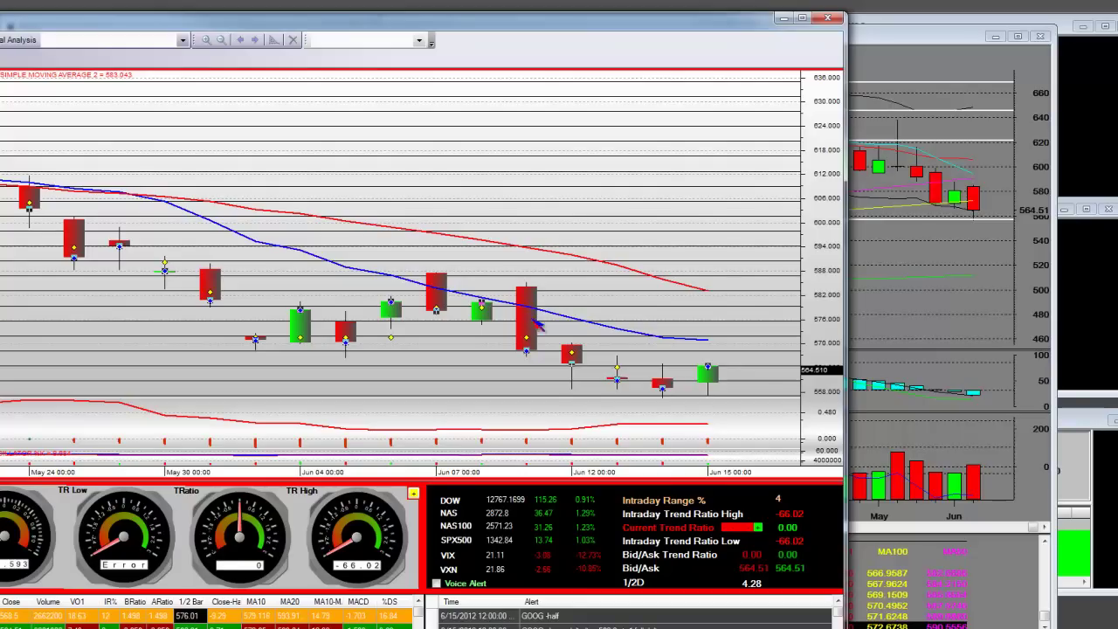
{"action": "left_click_drag", "start_coordinate": [550, 28], "coordinate": [808, 28]}
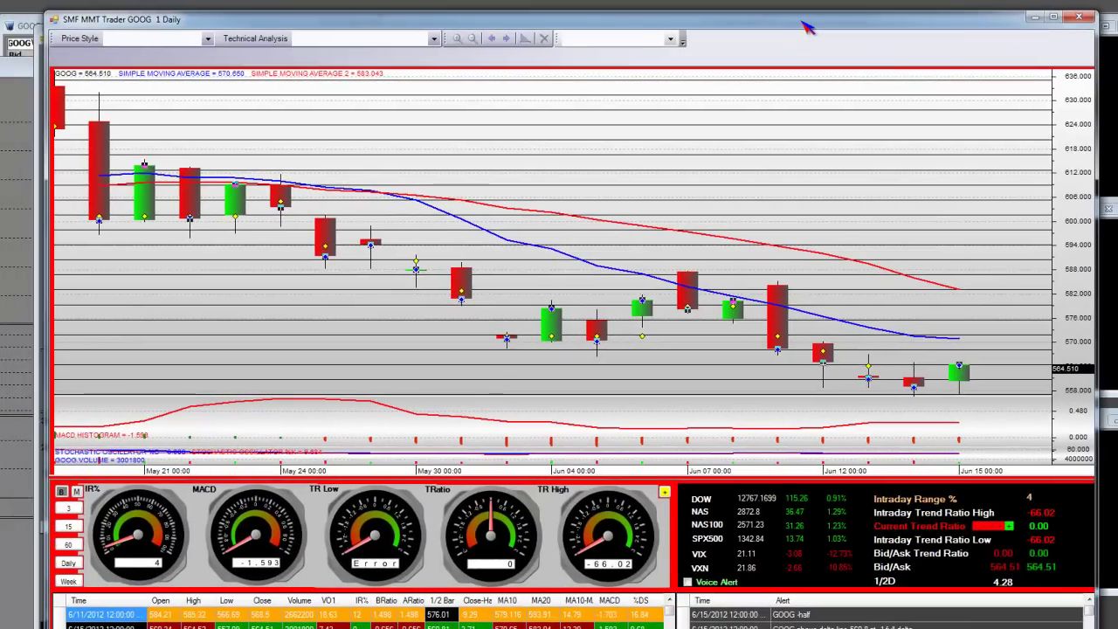
{"action": "left_click", "coordinate": [531, 443]}
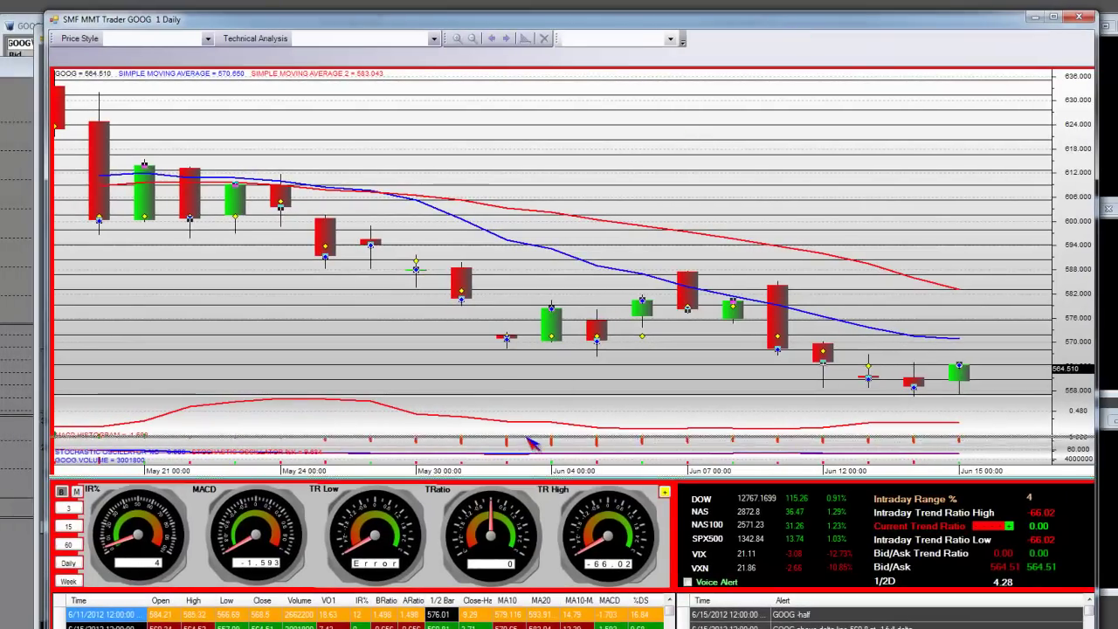
{"action": "left_click_drag", "start_coordinate": [531, 443], "coordinate": [533, 441]}
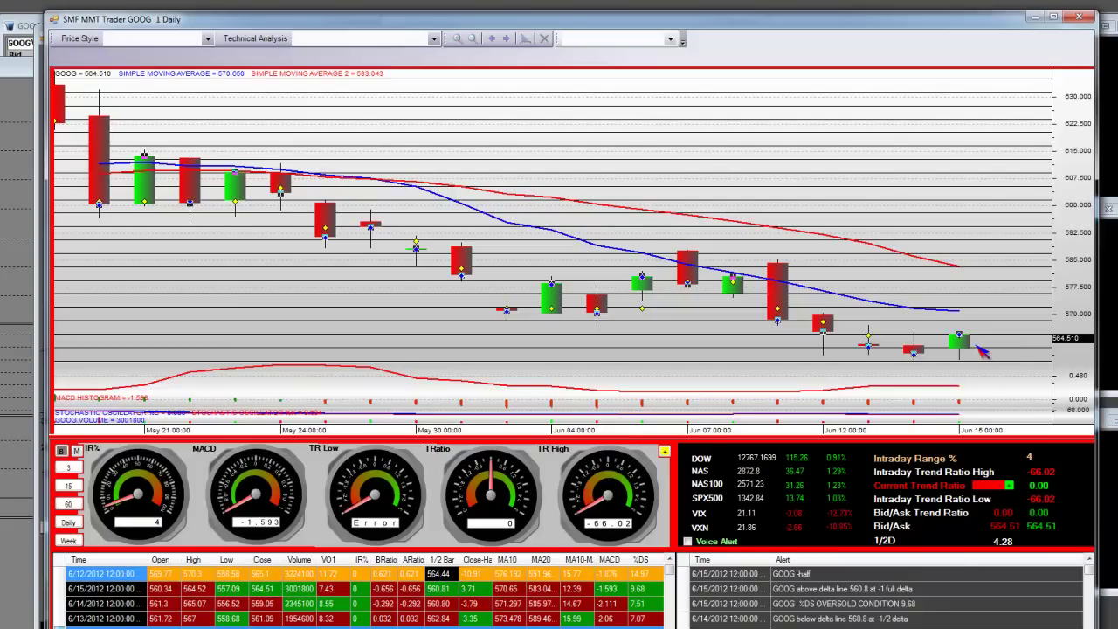
Move the daily and weekly chart windows aside to check the GOOG and AAPL stock and option quotes, and restore the daily chart.
{"action": "left_click_drag", "start_coordinate": [795, 33], "coordinate": [715, 229]}
{"action": "left_click_drag", "start_coordinate": [784, 37], "coordinate": [1117, 121]}
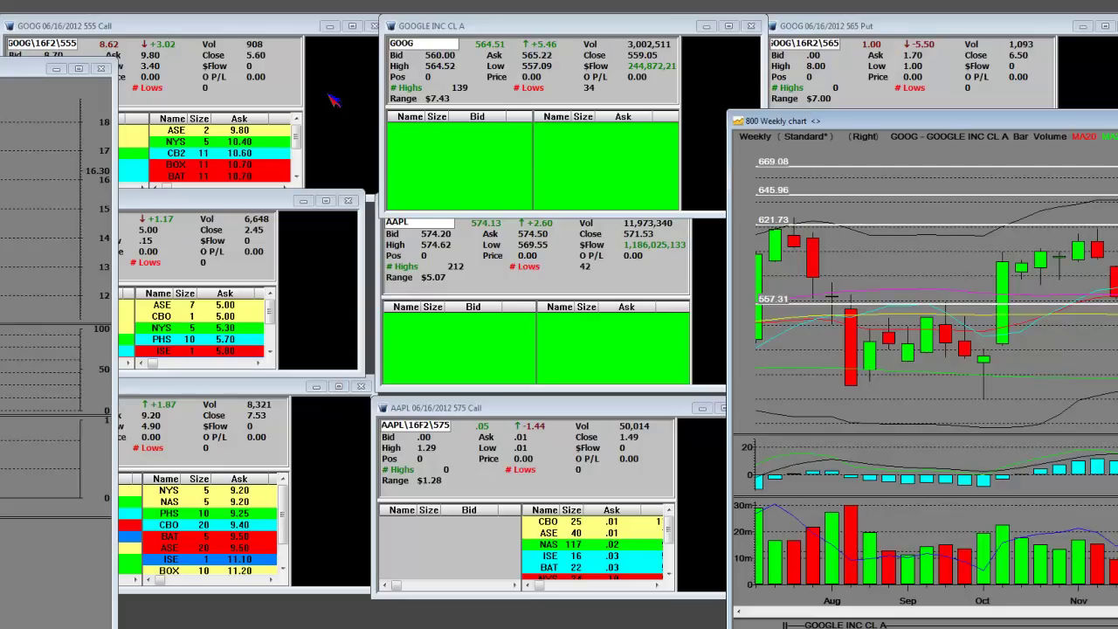
{"action": "left_click_drag", "start_coordinate": [18, 69], "coordinate": [354, 81]}
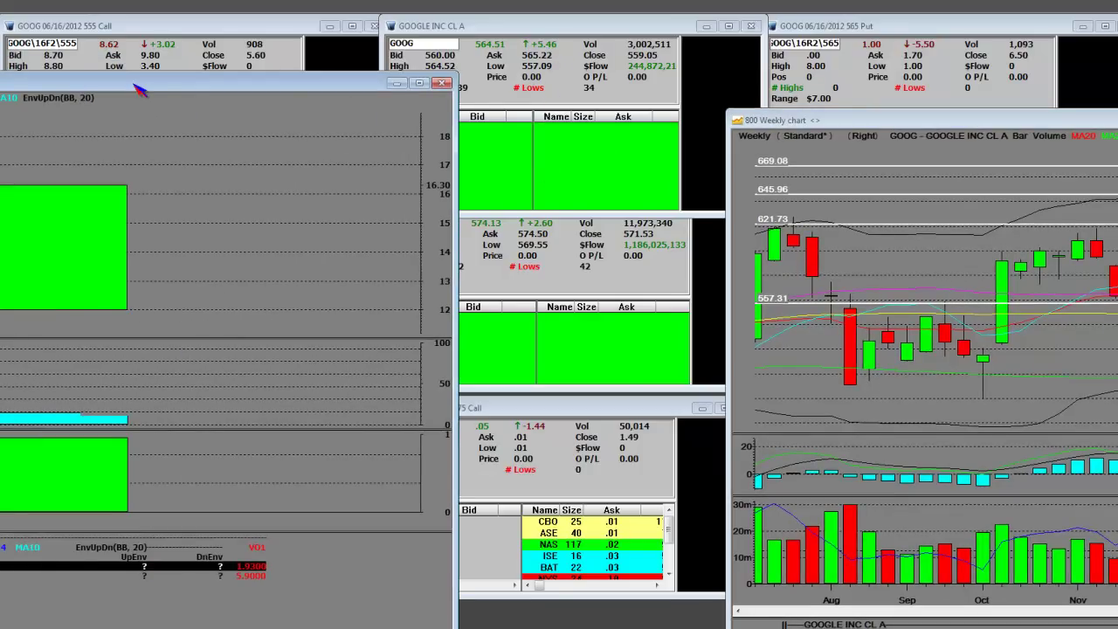
{"action": "left_click_drag", "start_coordinate": [139, 90], "coordinate": [0, 96]}
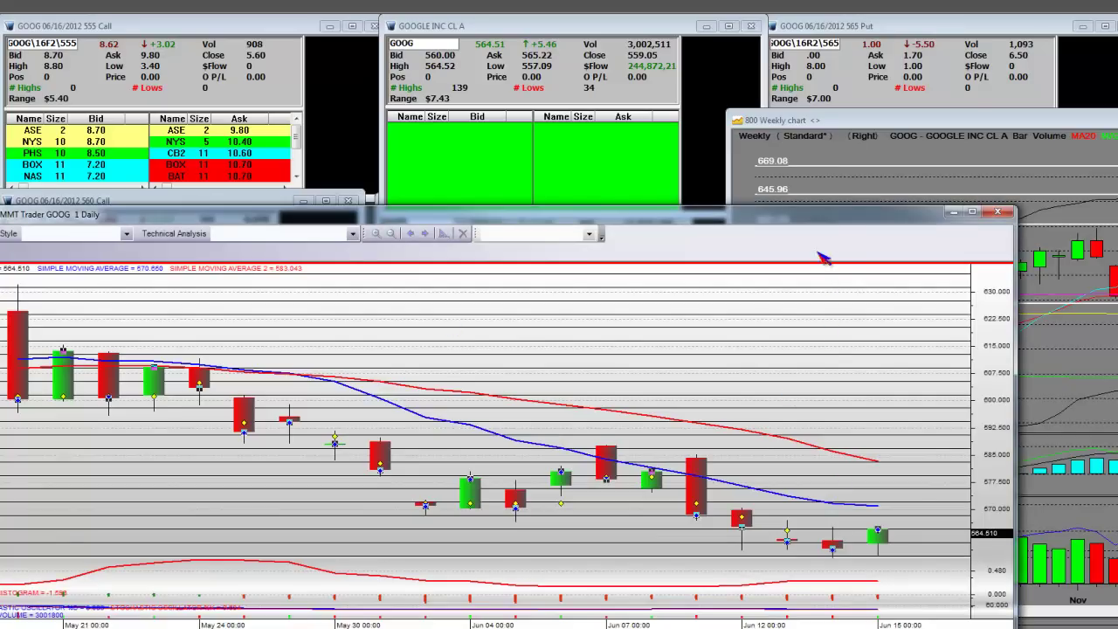
{"action": "left_click_drag", "start_coordinate": [824, 220], "coordinate": [856, 75]}
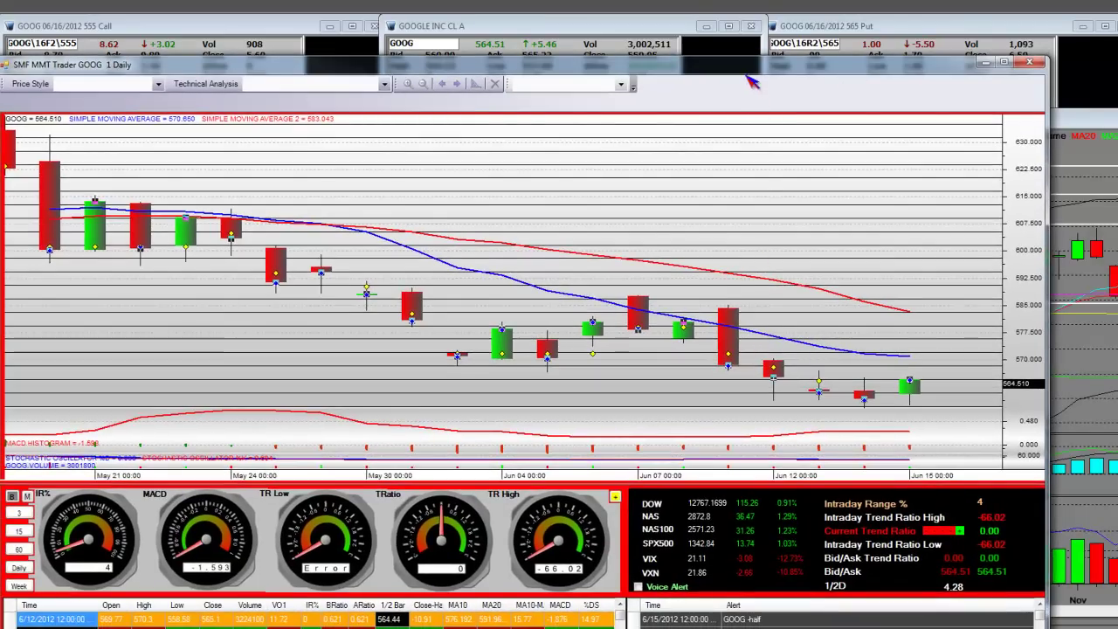
{"action": "left_click_drag", "start_coordinate": [749, 76], "coordinate": [744, 131]}
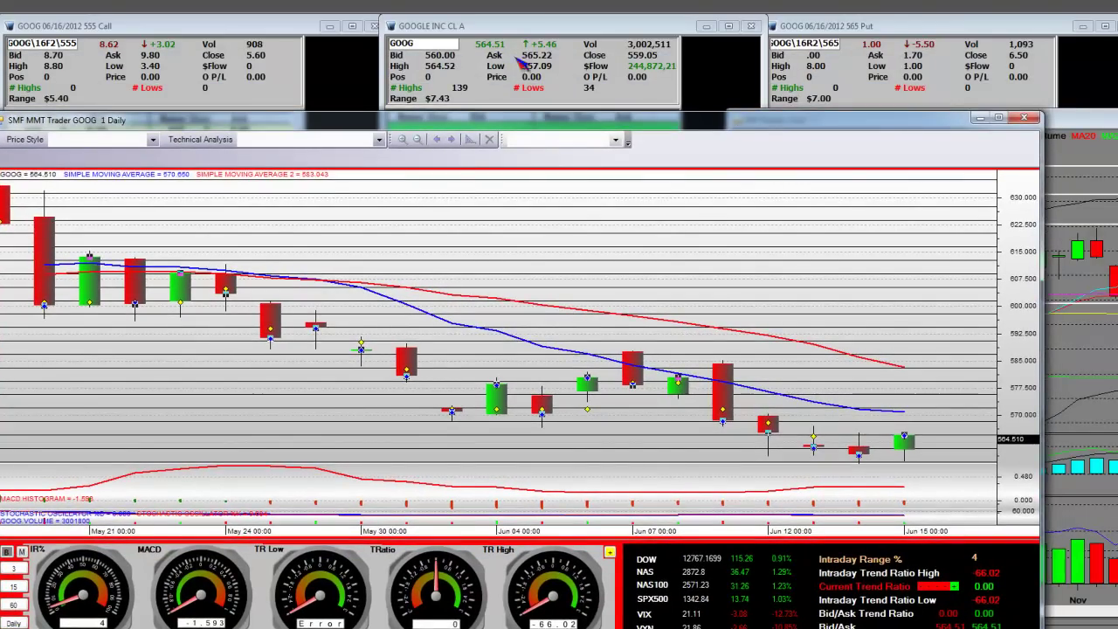
{"action": "left_click_drag", "start_coordinate": [666, 122], "coordinate": [696, 57]}
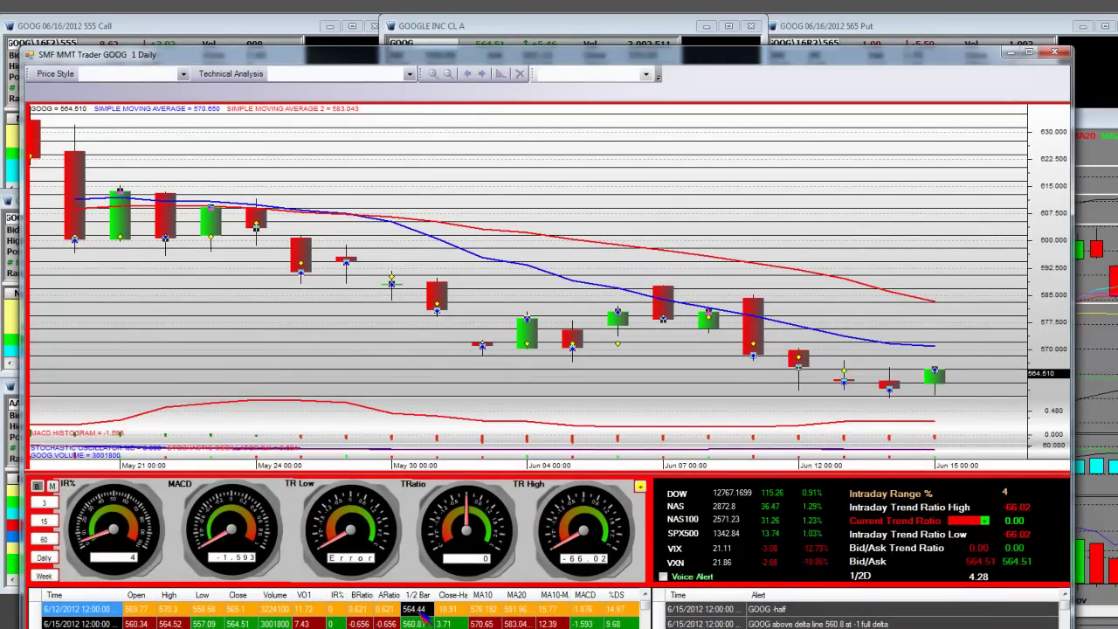
Show the bar data for the June 5 and June 12 candles on the daily GOOG chart.
{"action": "left_click_drag", "start_coordinate": [665, 59], "coordinate": [645, 108]}
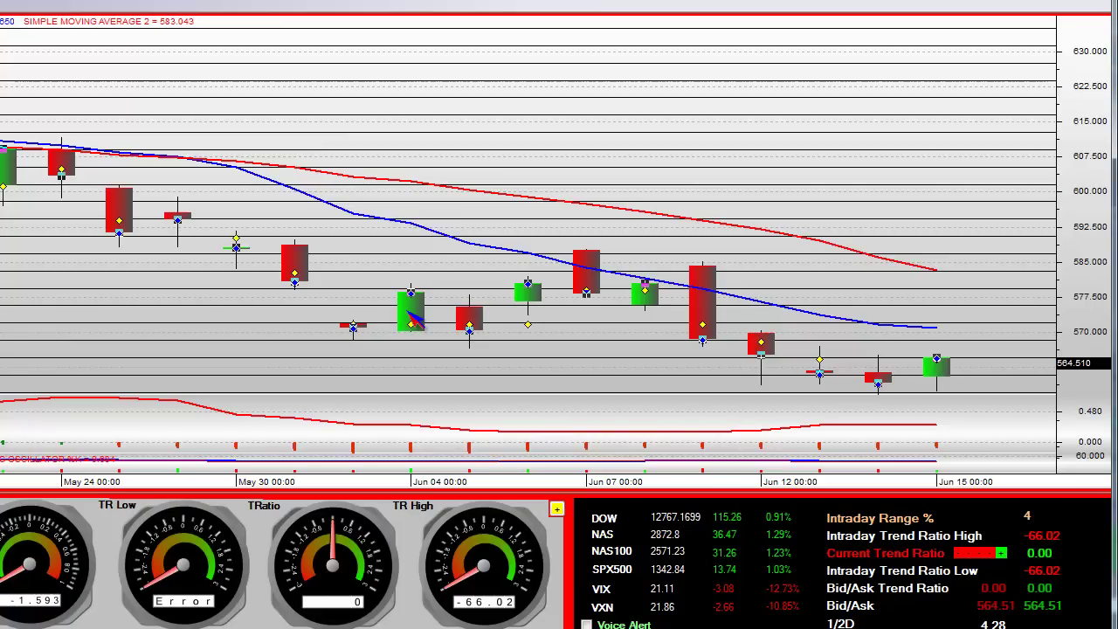
{"action": "left_click", "coordinate": [411, 327]}
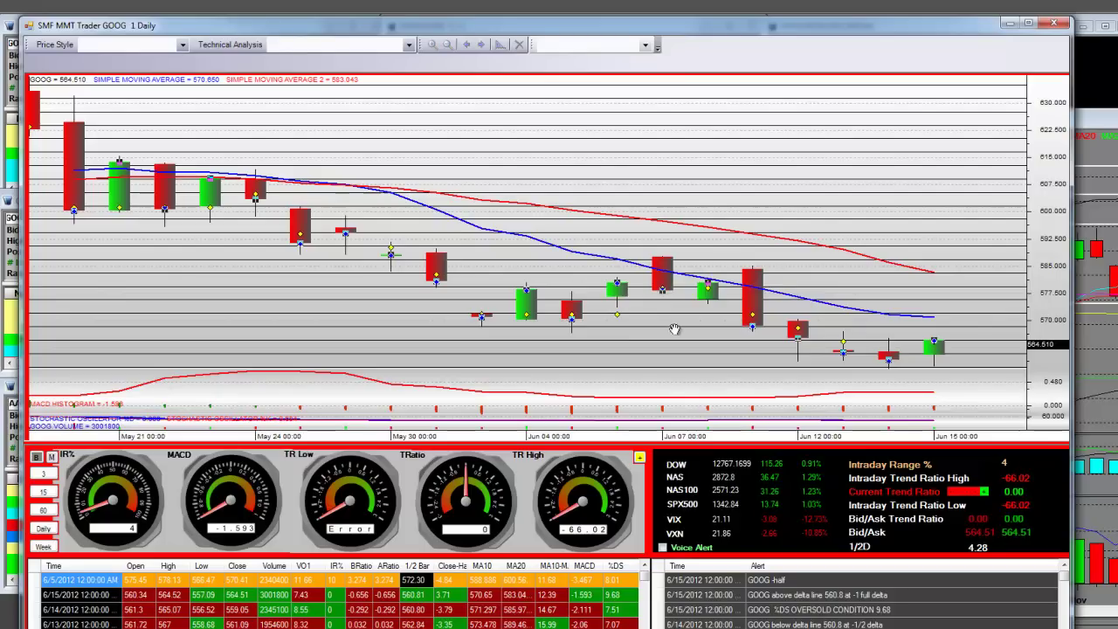
{"action": "left_click", "coordinate": [798, 333]}
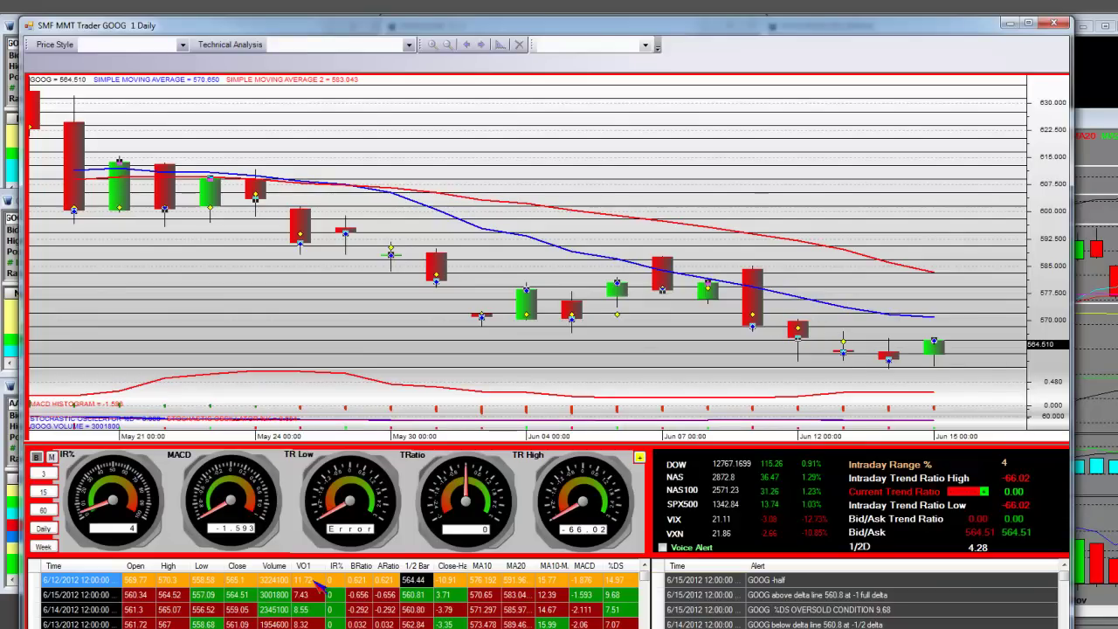
{"action": "left_click_drag", "start_coordinate": [790, 31], "coordinate": [830, 33]}
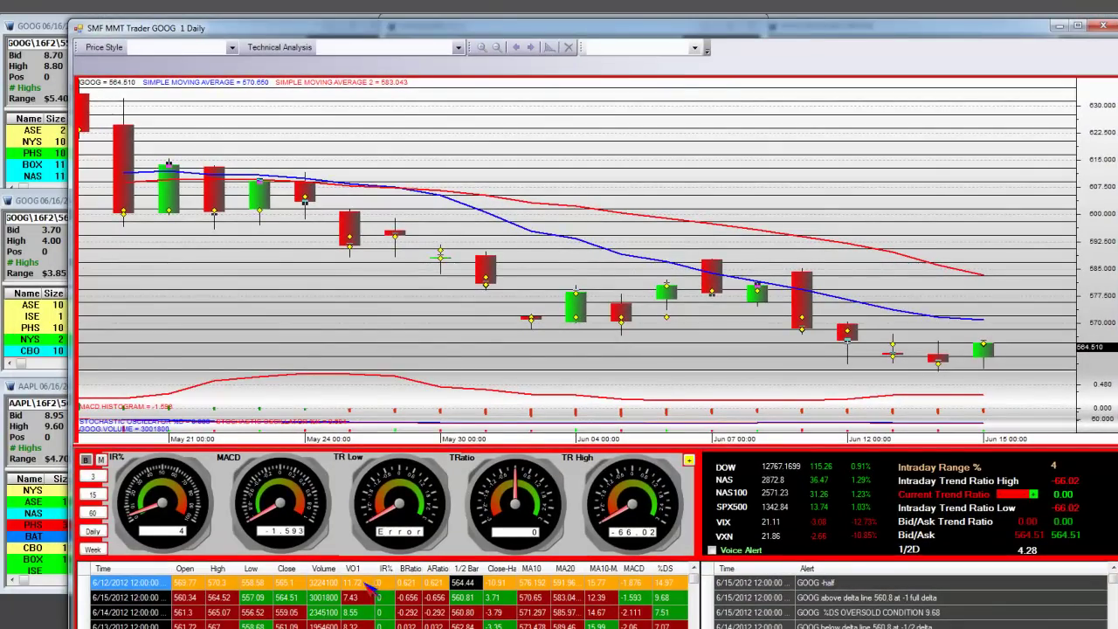
Bring the weekly GOOG chart window back into full view and place the daily chart in front of it.
{"action": "left_click_drag", "start_coordinate": [741, 35], "coordinate": [652, 261]}
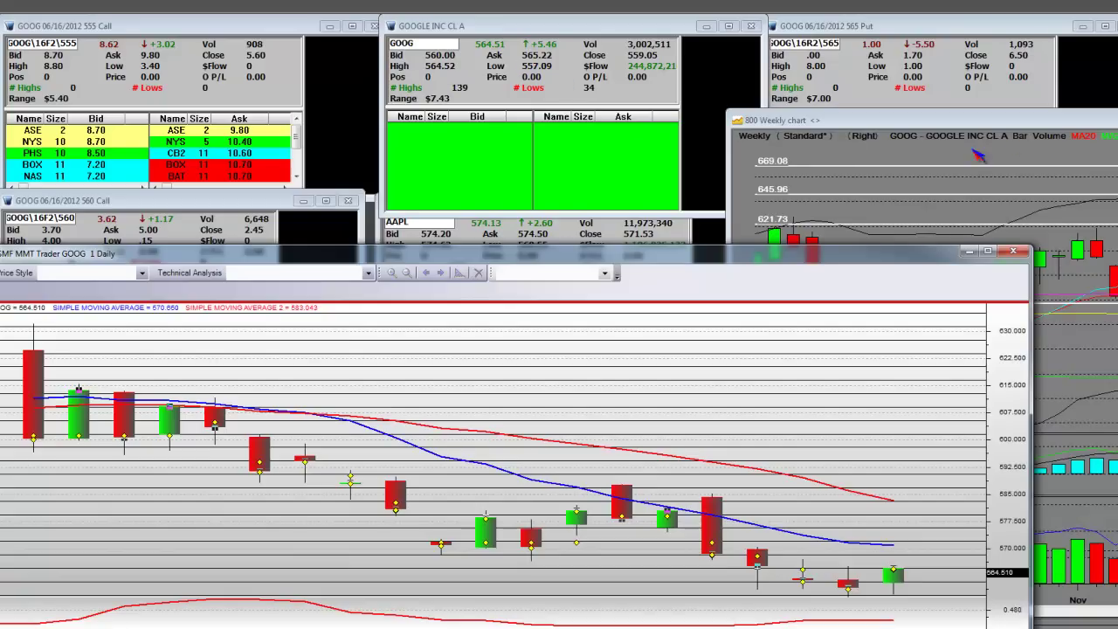
{"action": "left_click", "coordinate": [909, 114]}
{"action": "double_click", "coordinate": [908, 114]}
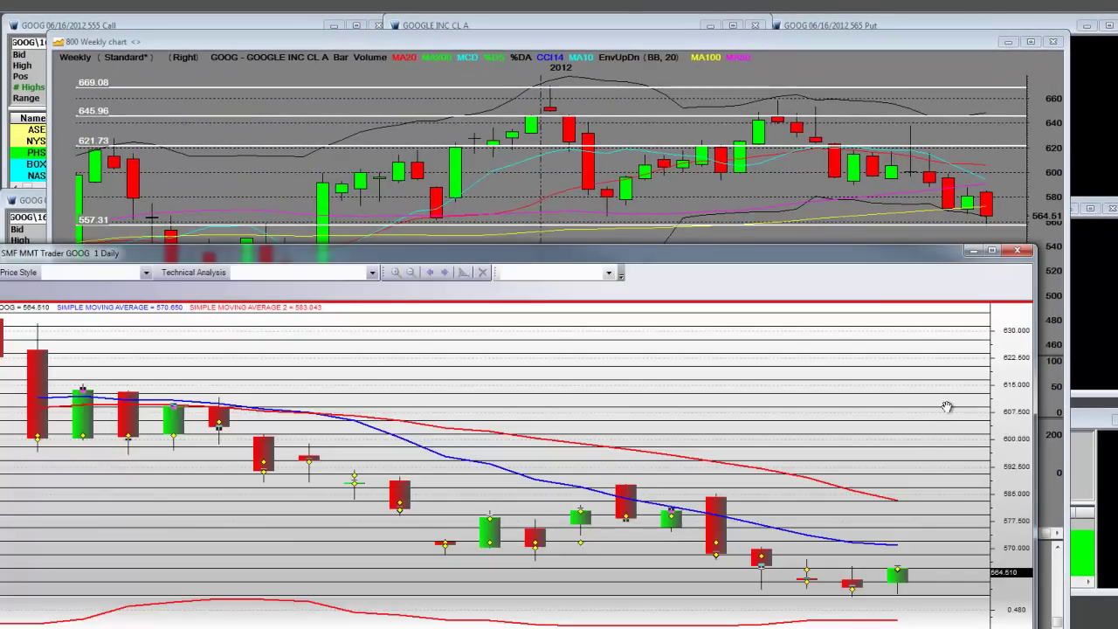
{"action": "left_click_drag", "start_coordinate": [930, 252], "coordinate": [961, 65]}
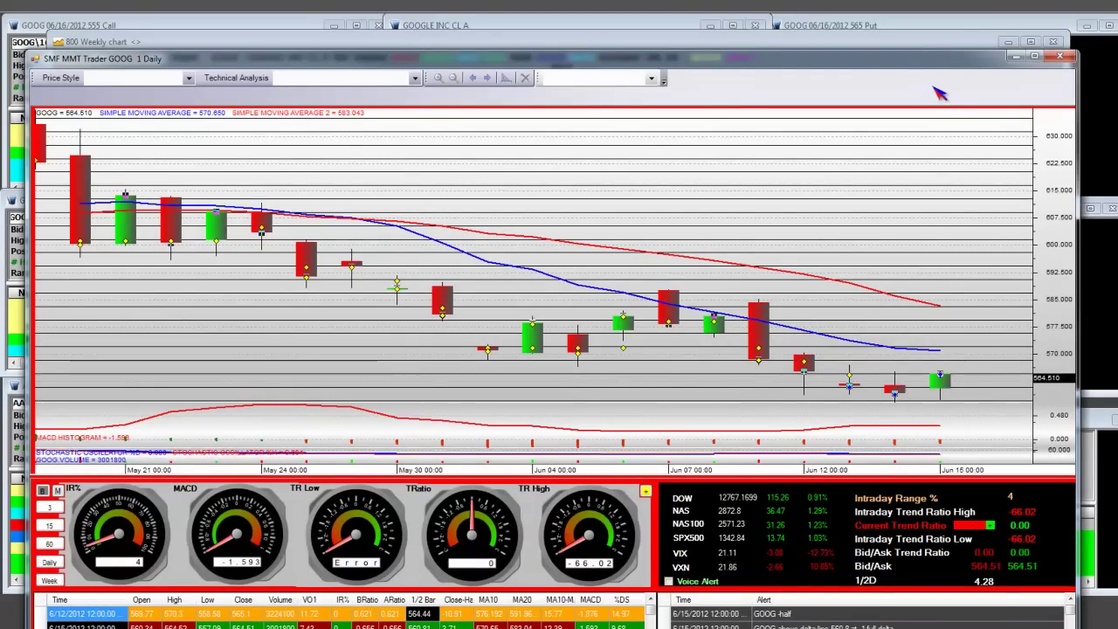
Lower the daily chart window to review the weekly GOOG price levels, and return it to the front.
{"action": "left_click_drag", "start_coordinate": [939, 59], "coordinate": [864, 373]}
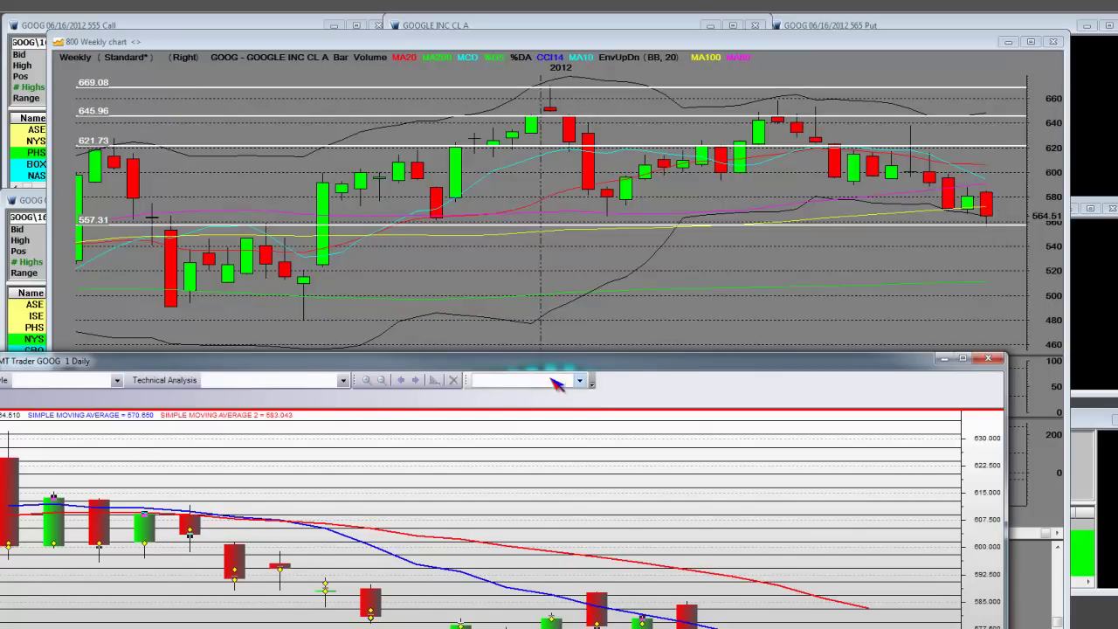
{"action": "left_click_drag", "start_coordinate": [603, 358], "coordinate": [614, 323]}
{"action": "double_click", "coordinate": [614, 323]}
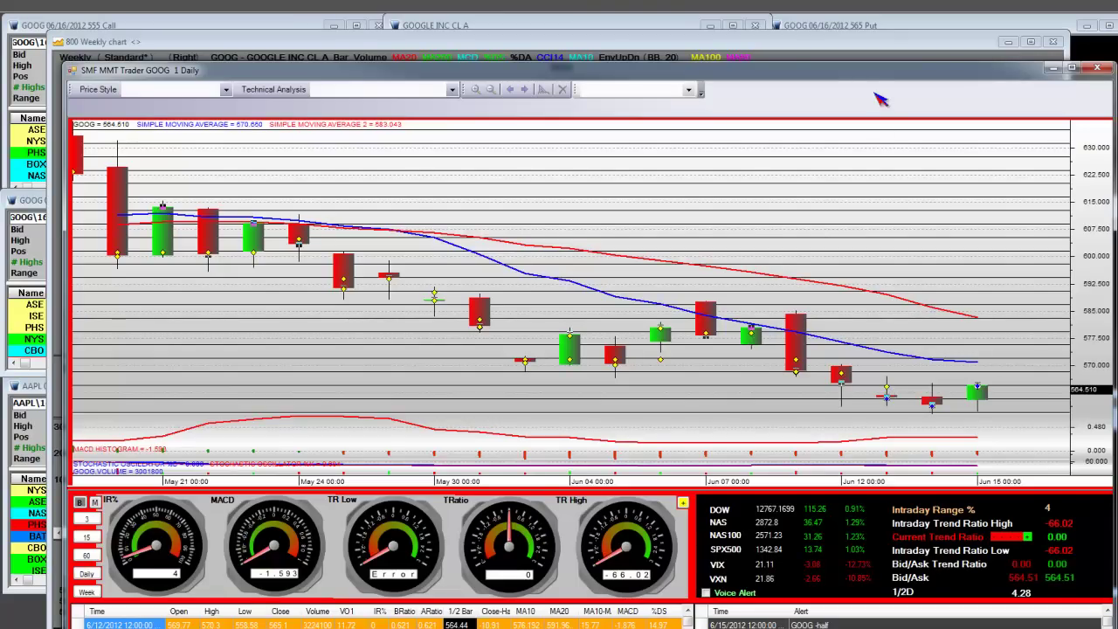
{"action": "left_click_drag", "start_coordinate": [879, 80], "coordinate": [844, 59]}
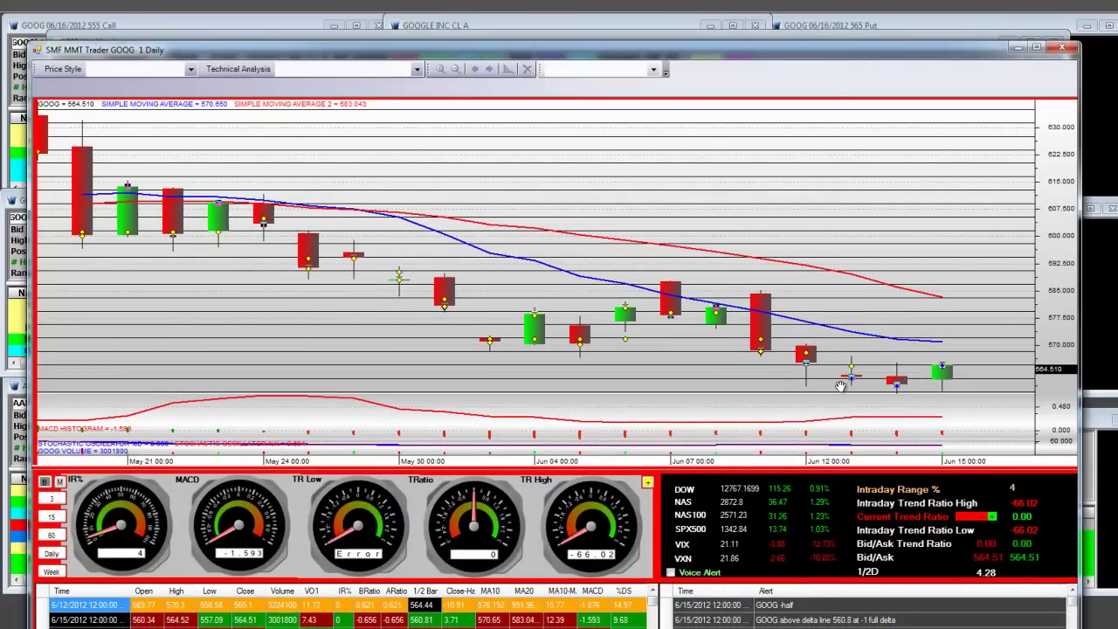